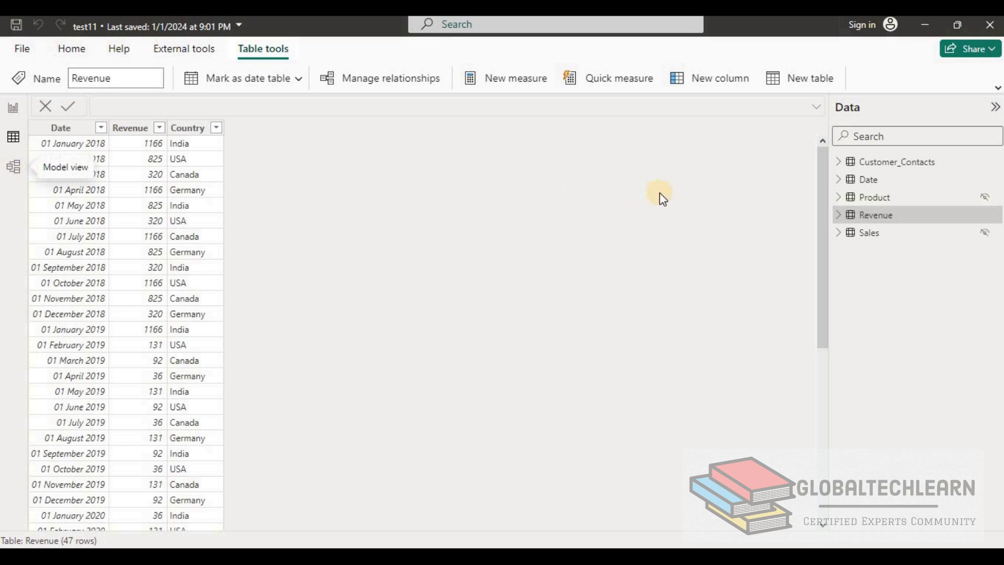
- In Report view, add a slicer that uses the Date table's Quarter field
left_click(850, 180)
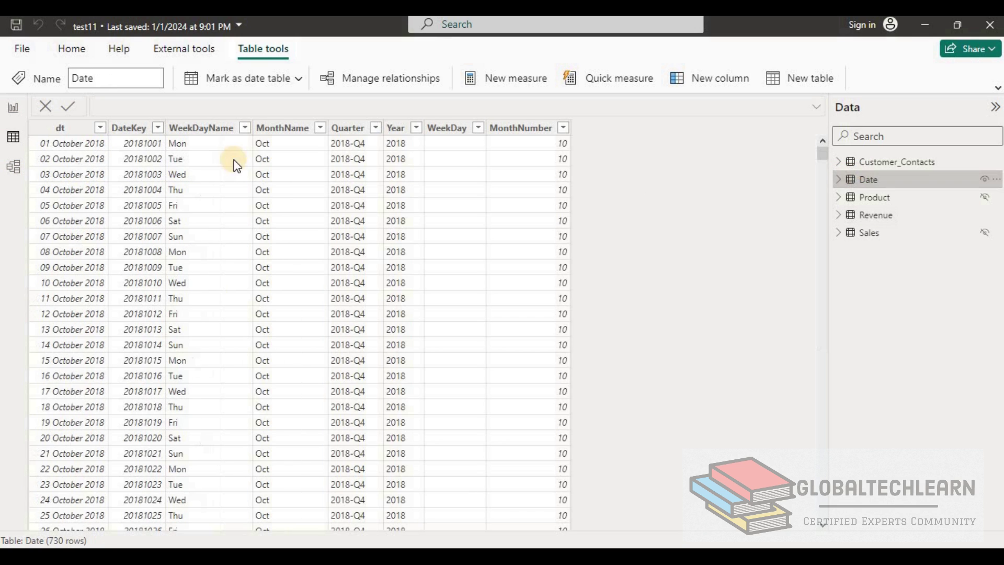
left_click(16, 109)
left_click(858, 179)
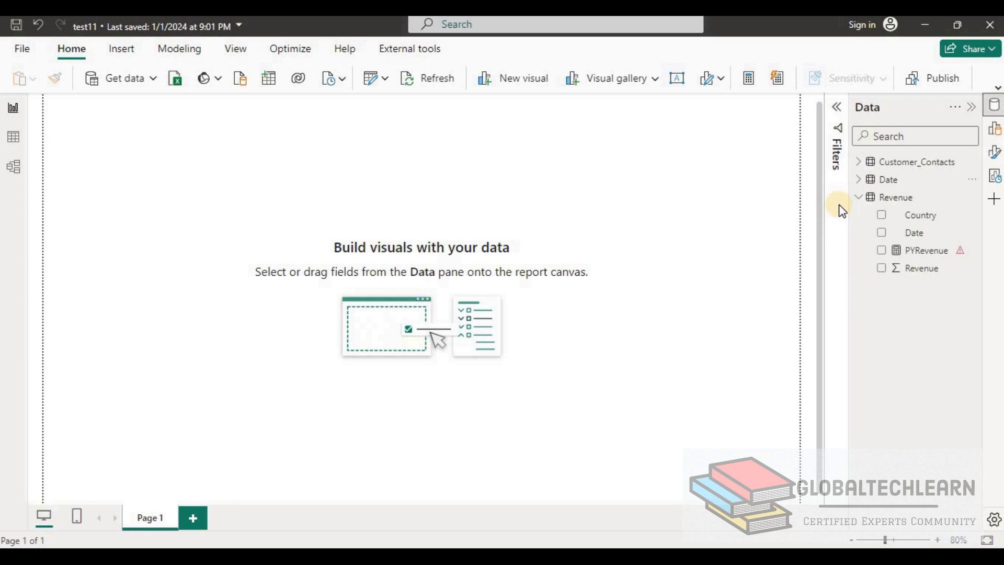
left_click(858, 180)
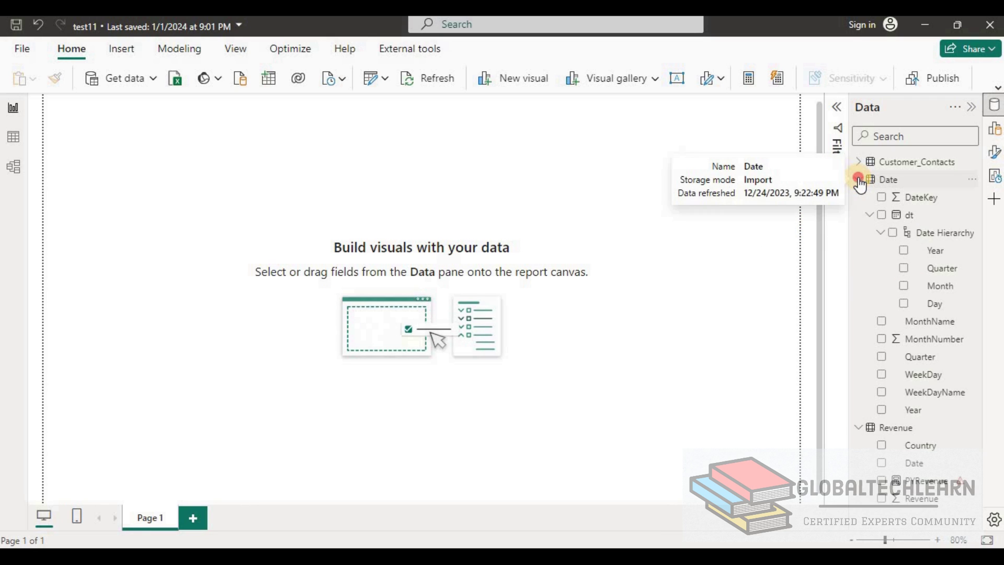
left_click(858, 180)
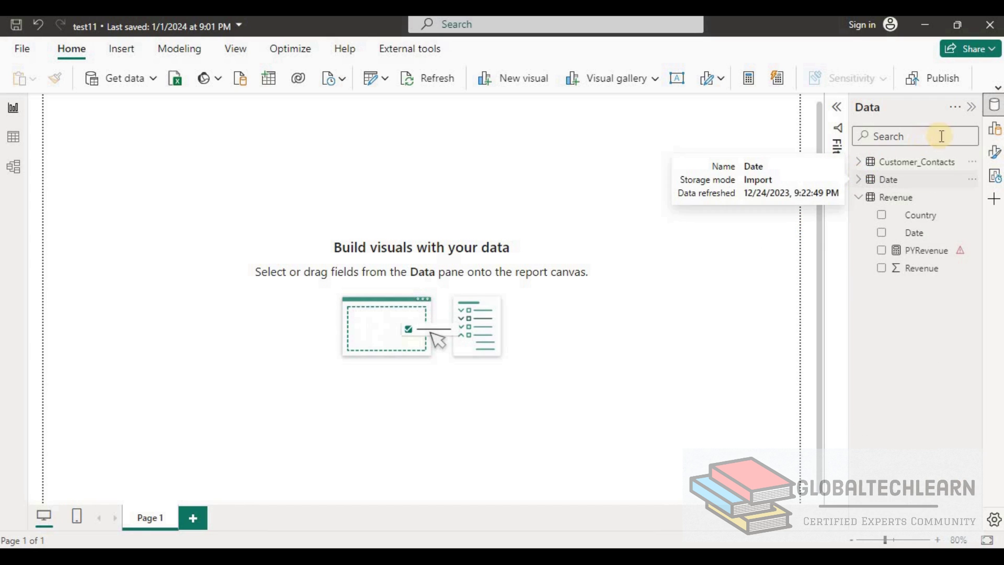
left_click(998, 139)
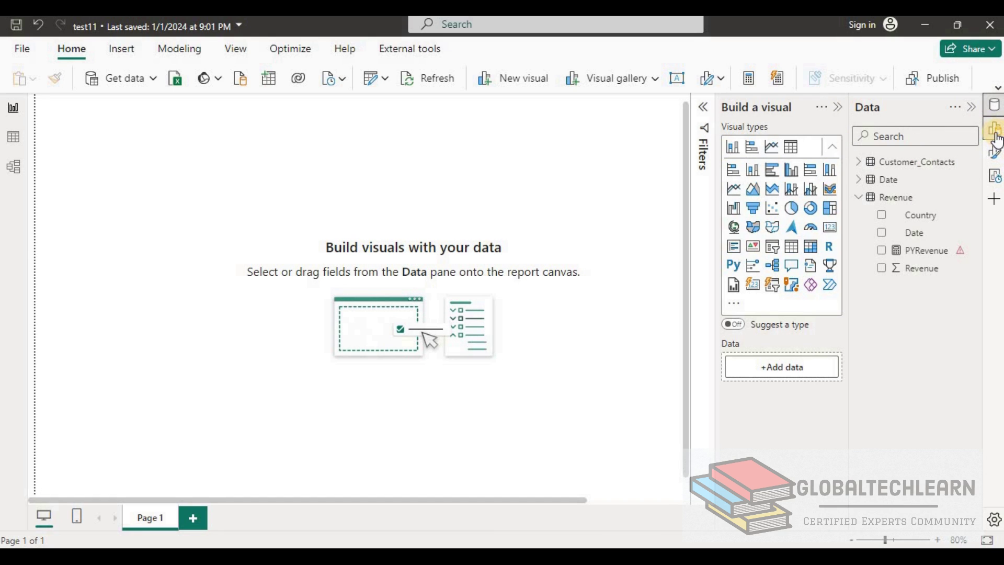
left_click(774, 251)
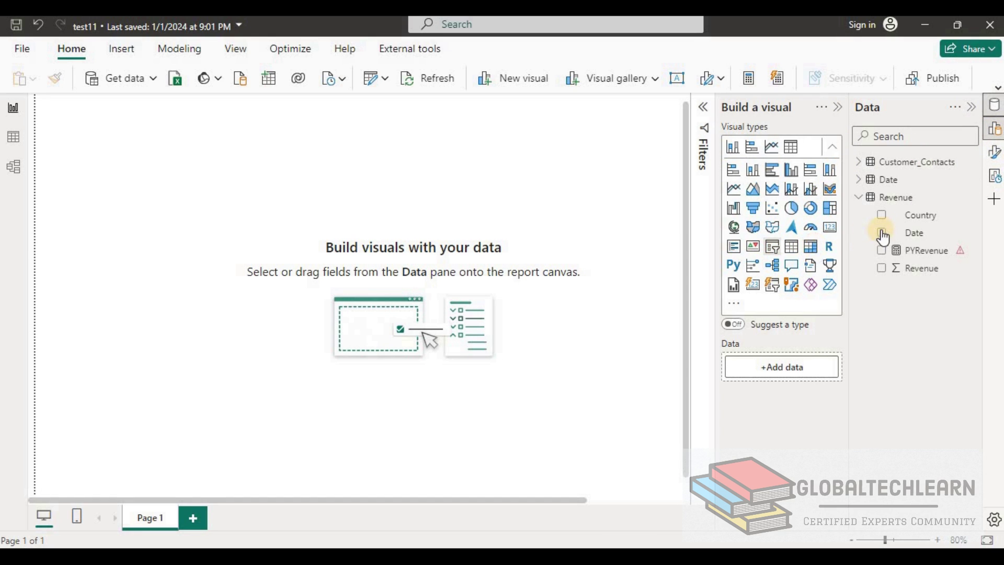
left_click(858, 179)
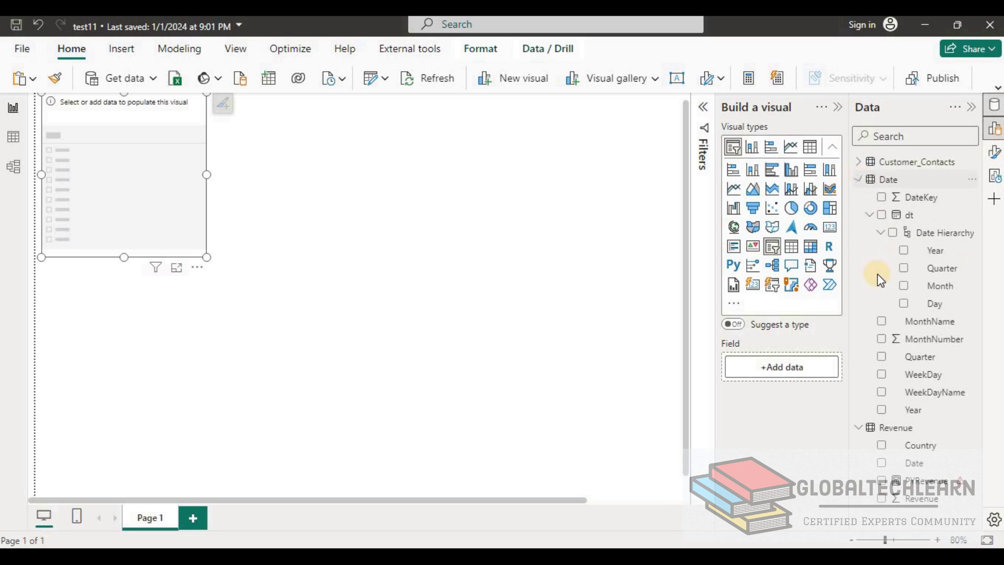
left_click(903, 268)
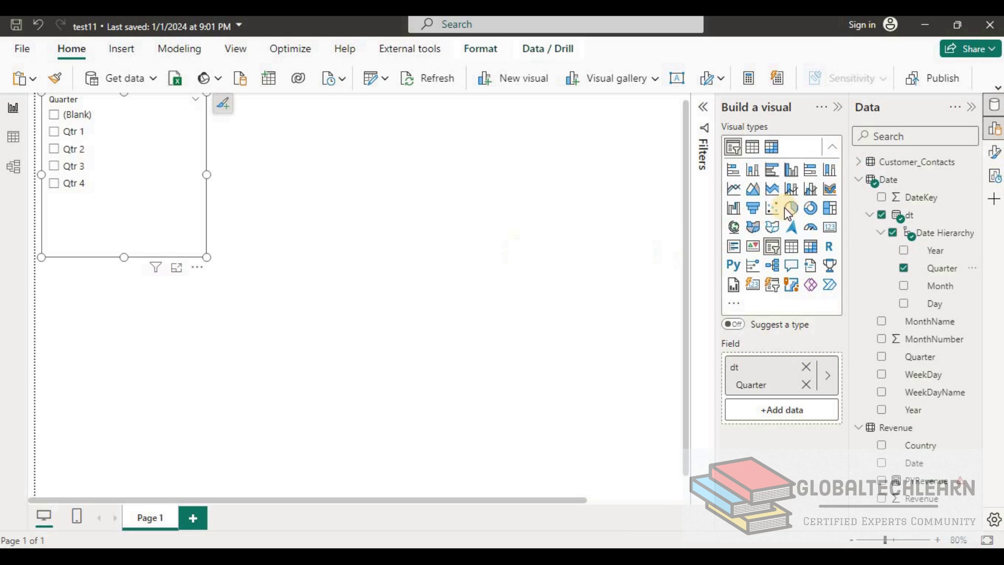
- Set the Quarter slicer's style to Tile
left_click(994, 157)
left_click(590, 259)
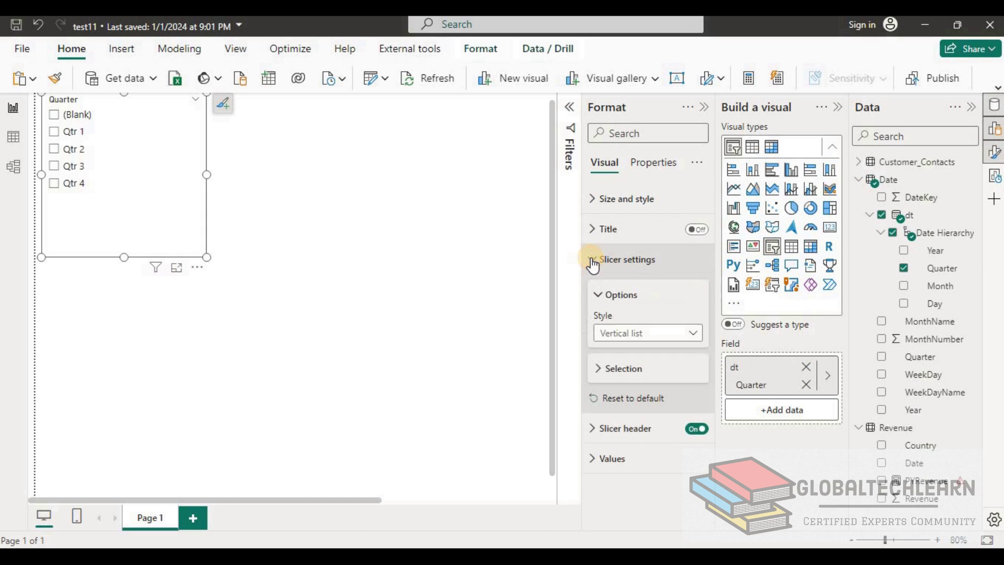
left_click(664, 338)
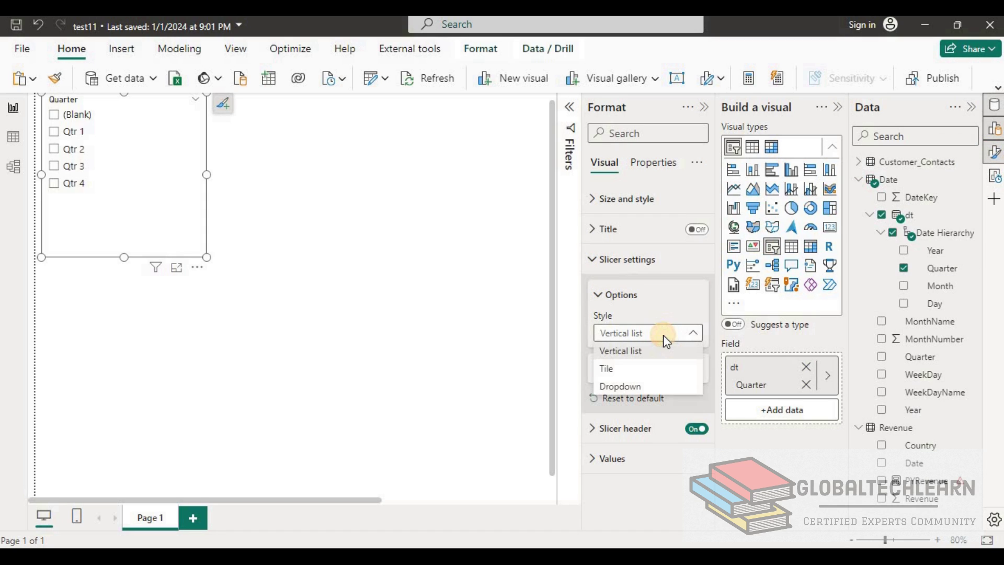
left_click(630, 371)
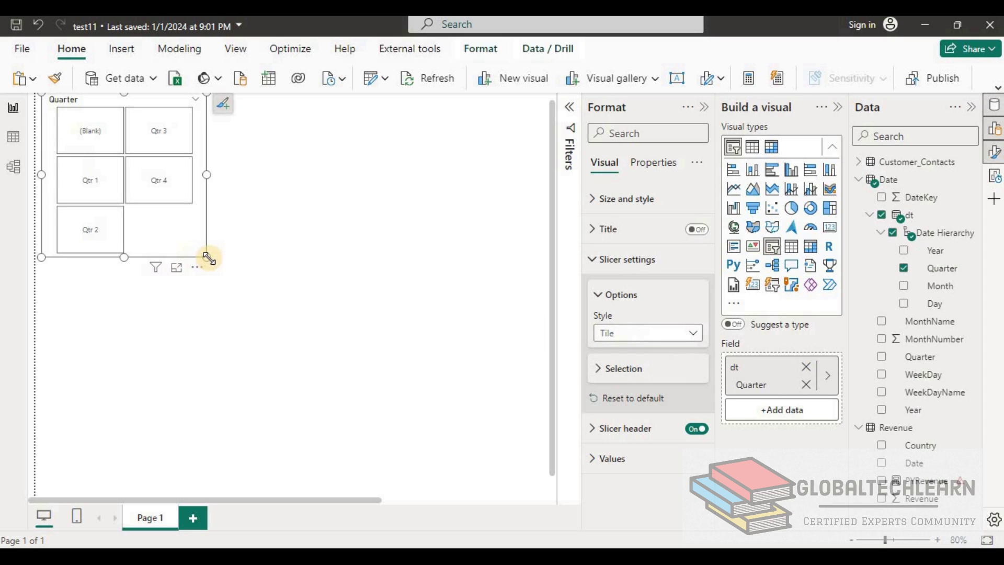
- Stretch the slicer into one wide, short row across the top of the page
left_click_drag(444, 173, 521, 142)
left_click_drag(207, 261, 533, 153)
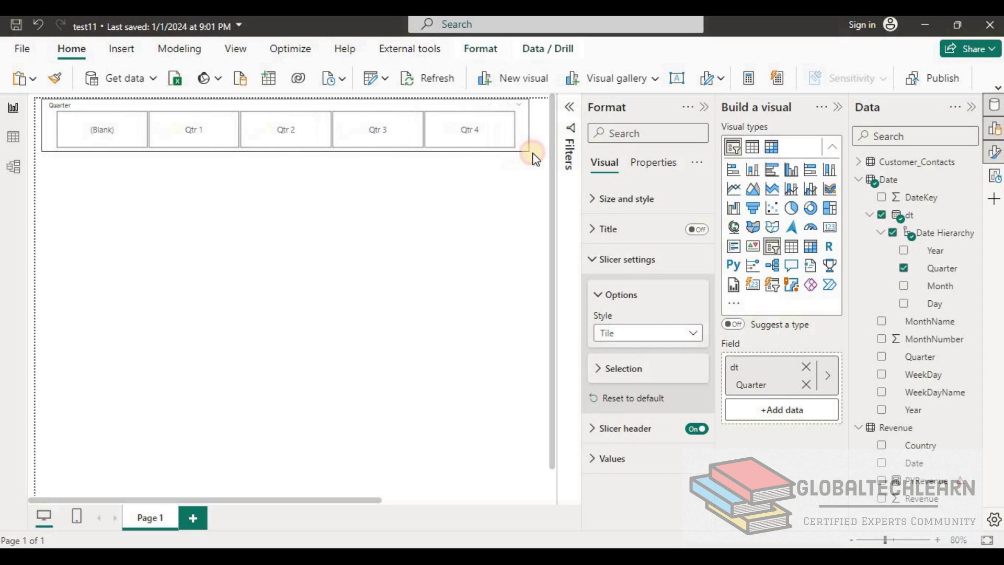
left_click(324, 134)
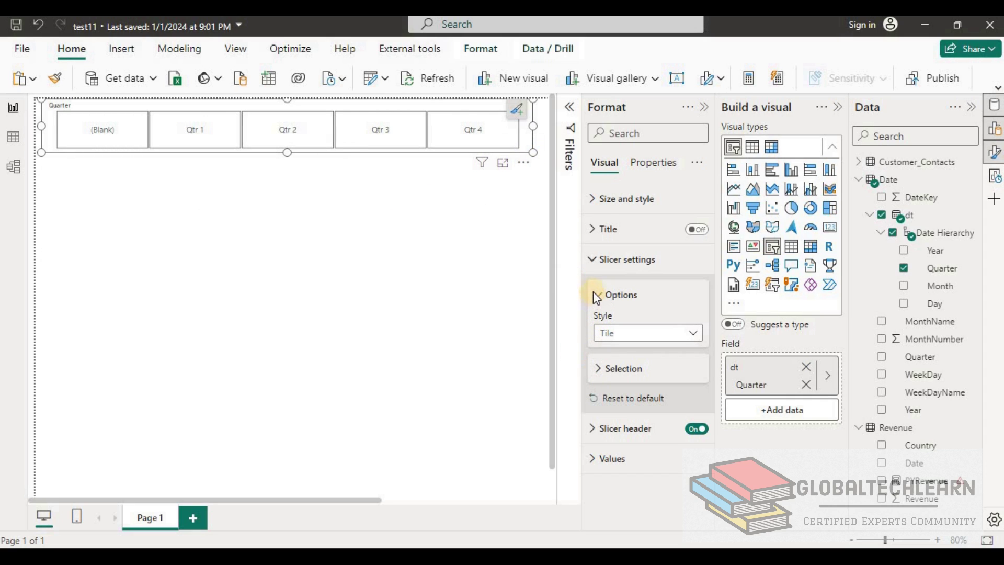
key("Escape")
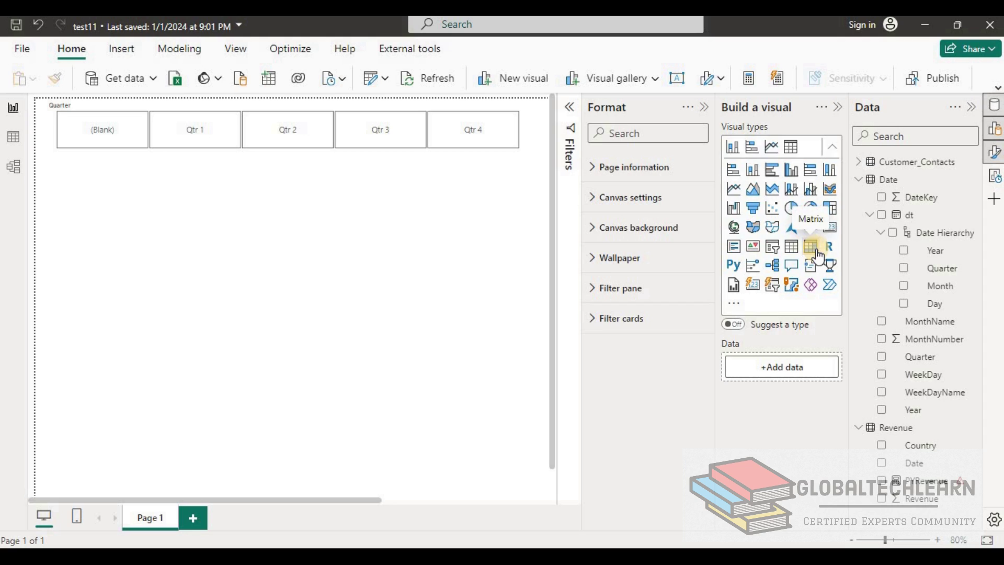
- Add a matrix with Country as rows and Sum of Revenue as values
left_click(818, 253)
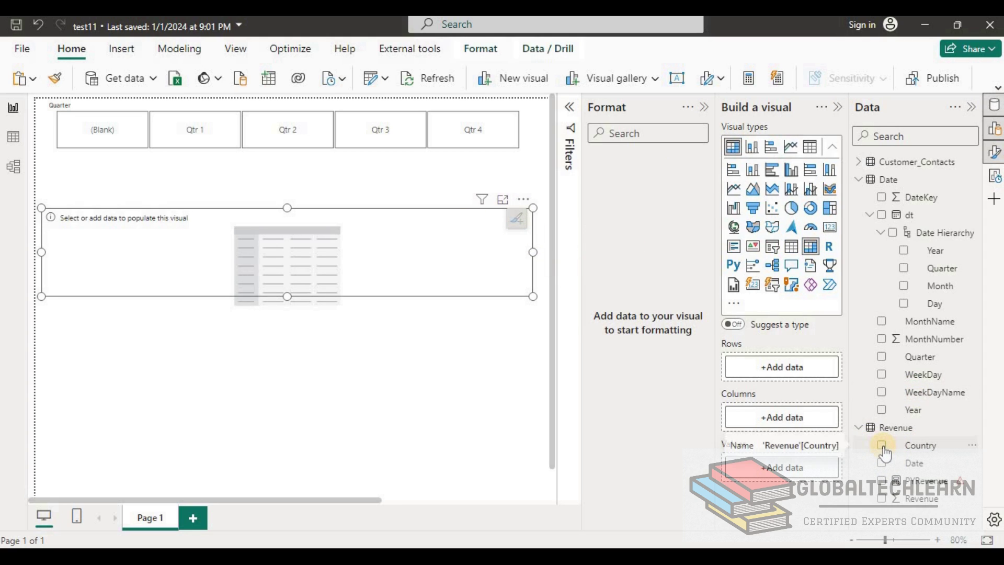
left_click(883, 446)
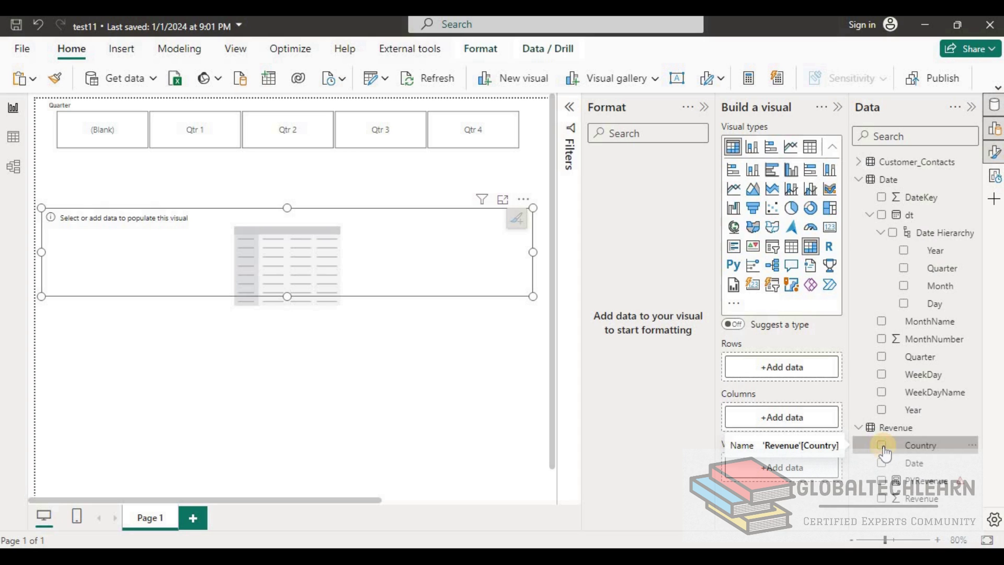
left_click(882, 499)
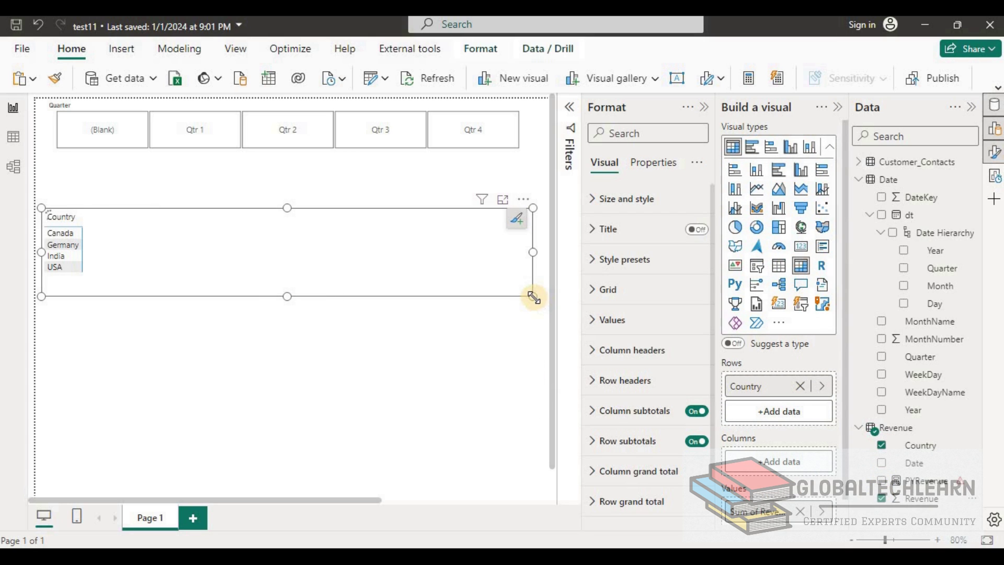
- Size the matrix just under the slicer, then duplicate it below the original
left_click_drag(534, 296, 194, 303)
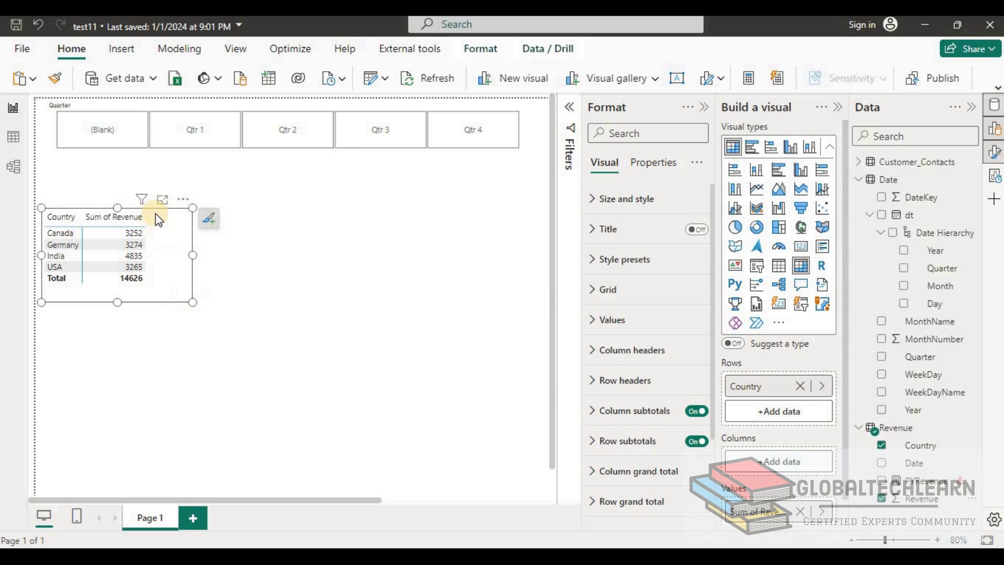
left_click_drag(118, 208, 117, 166)
left_click_drag(193, 301, 275, 311)
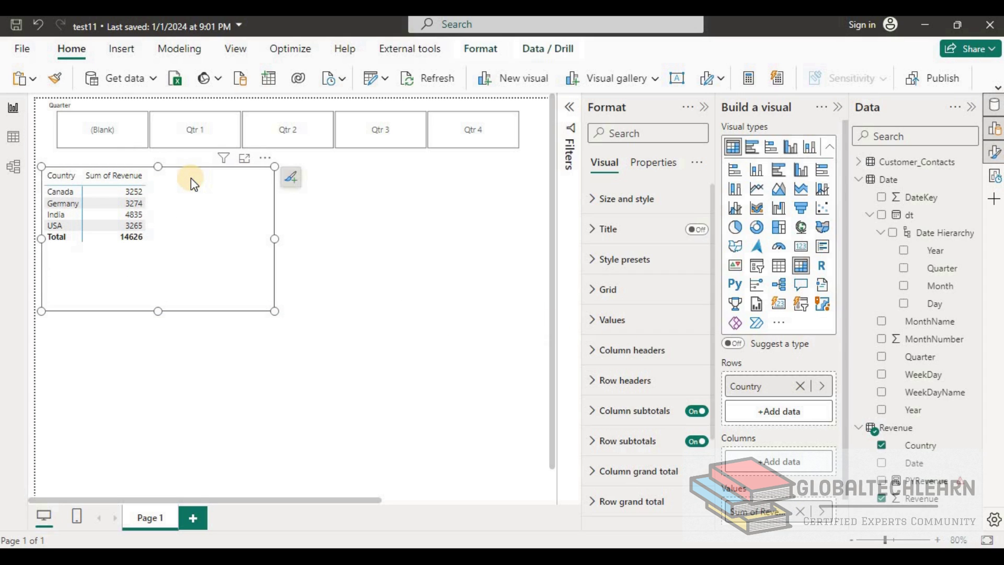
left_click_drag(214, 174, 219, 179)
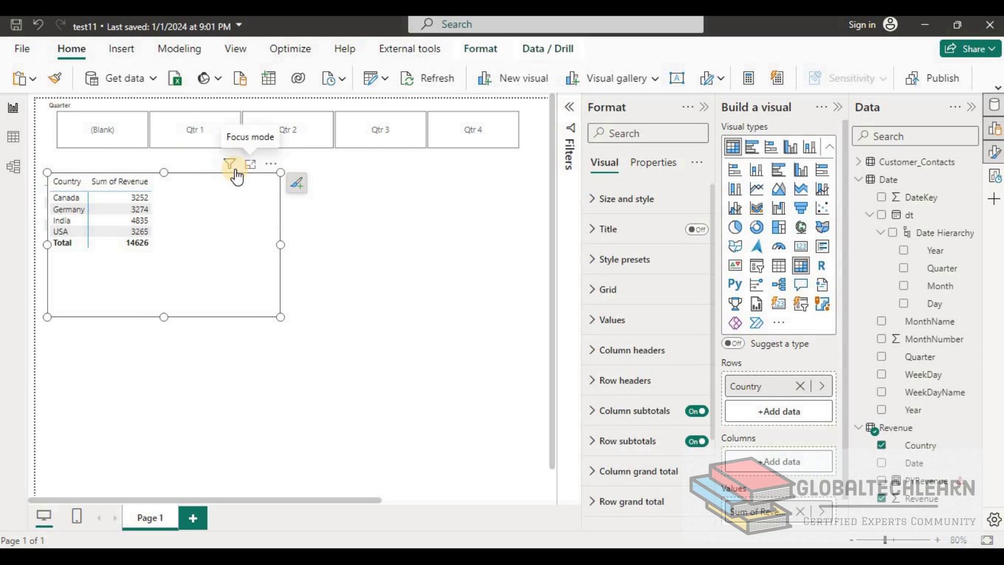
left_click_drag(237, 195, 227, 324)
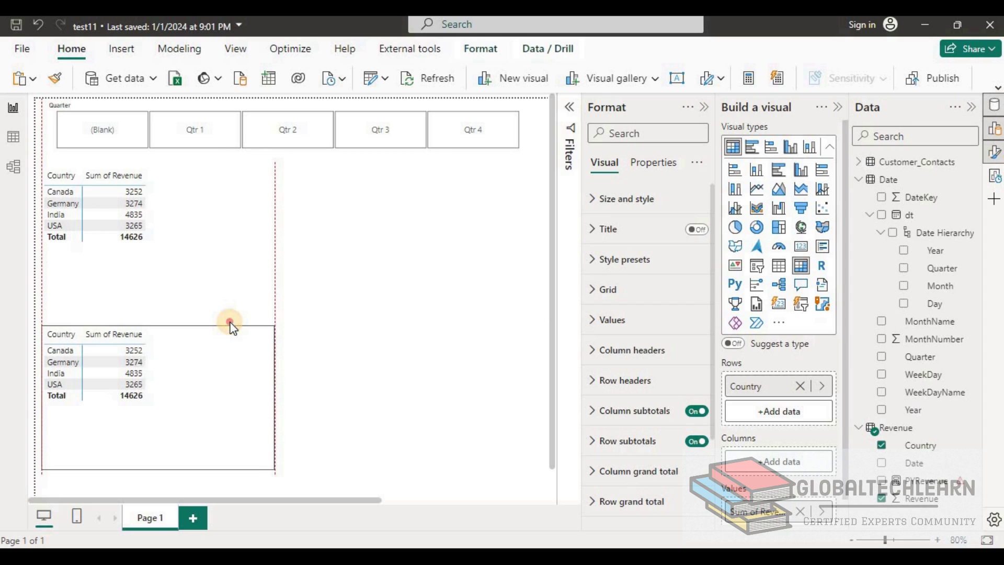
- Turn the lower matrix copy into a gauge and an upper-right copy into a scatter chart
left_click(779, 248)
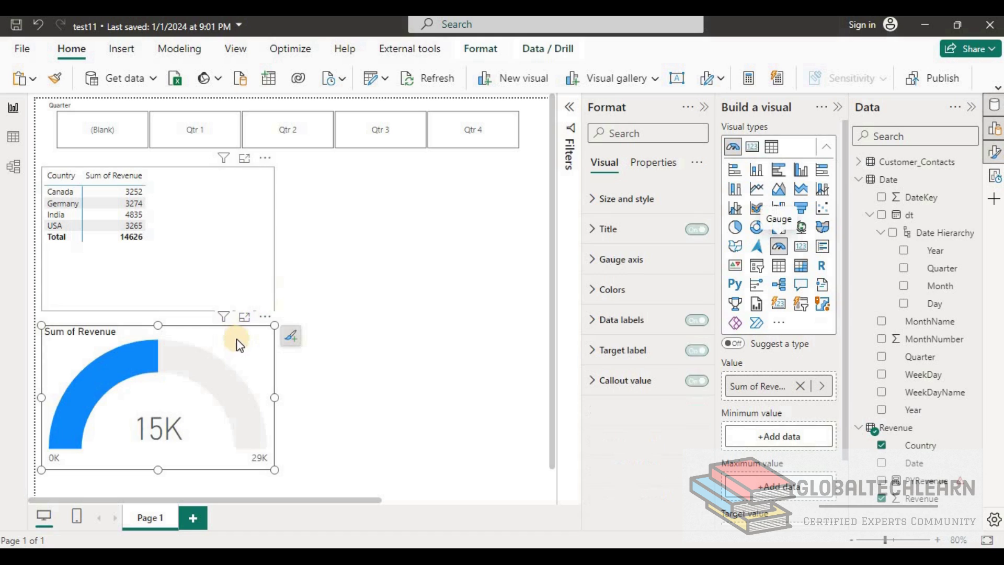
left_click(312, 229)
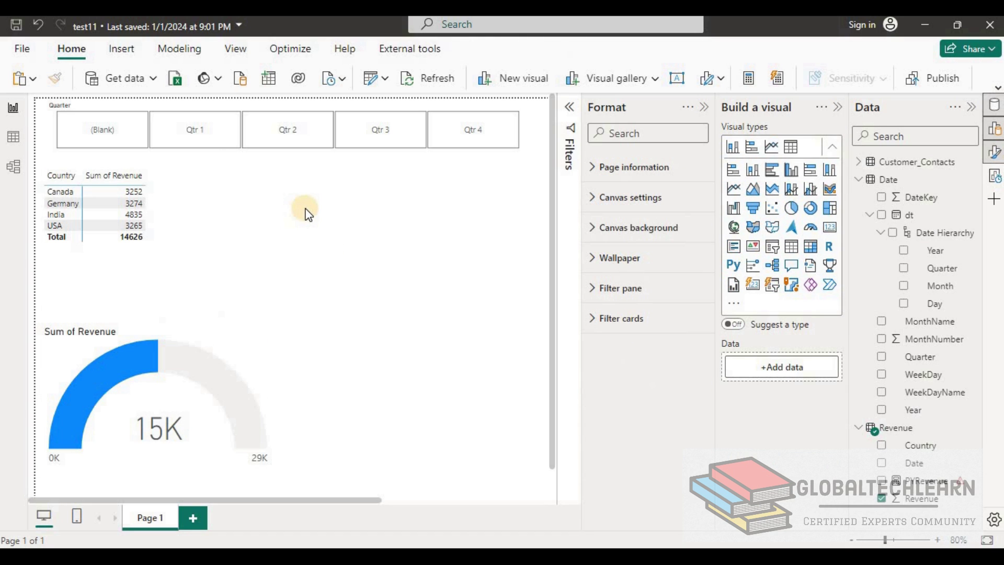
left_click(257, 195)
left_click_drag(217, 162, 453, 160)
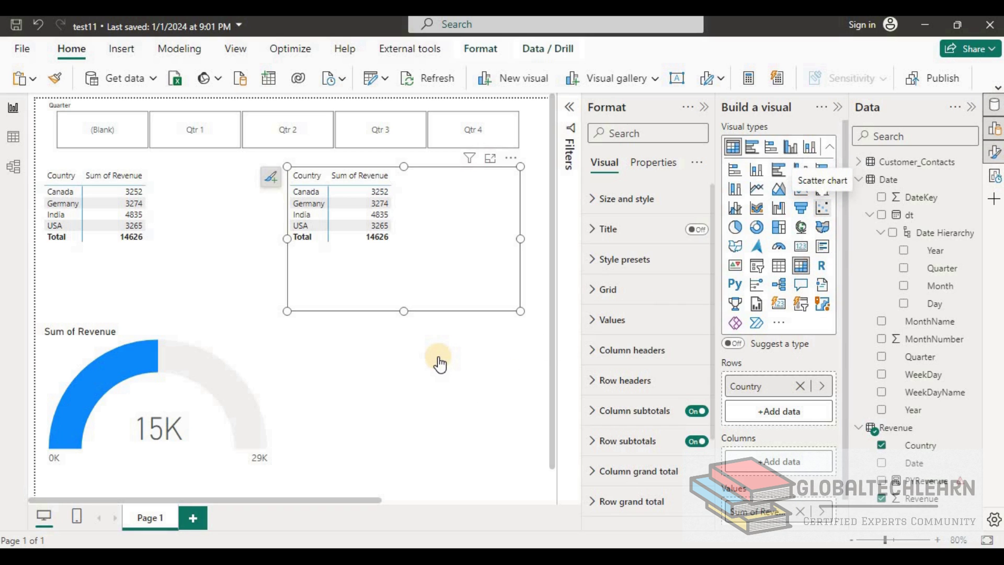
left_click(220, 175)
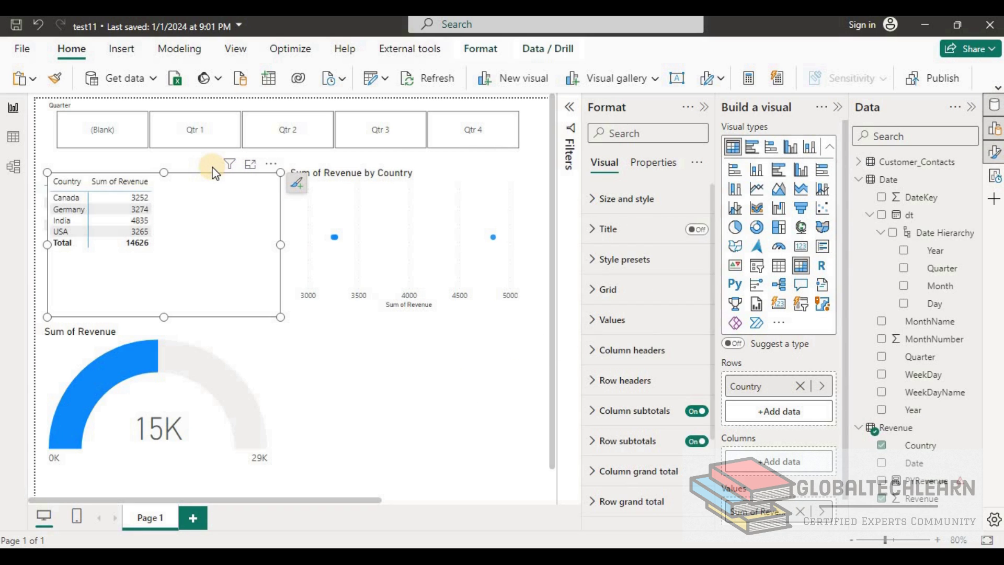
- Place another matrix copy at the lower right as a stacked column chart
left_click_drag(214, 175, 461, 334)
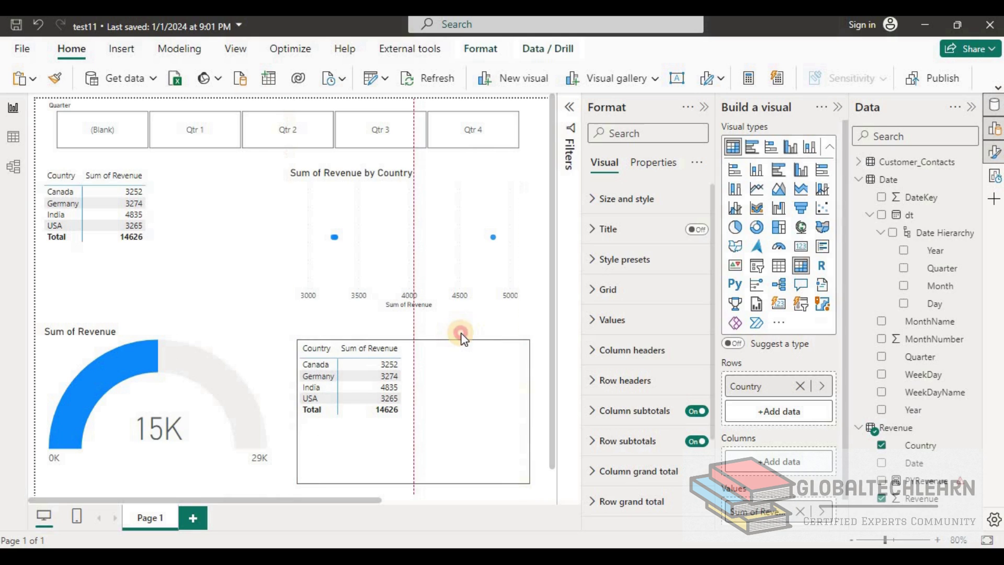
left_click(811, 151)
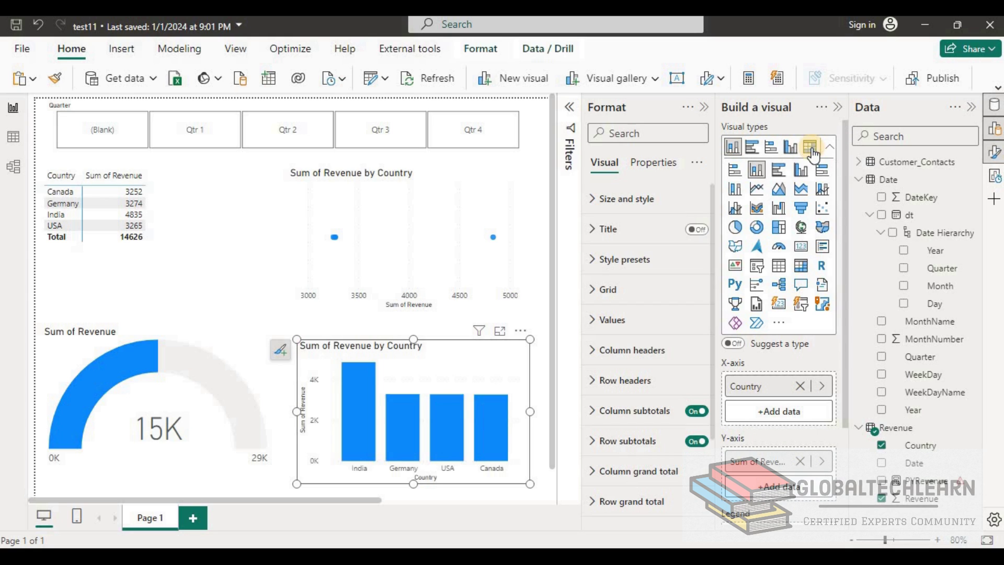
left_click(838, 110)
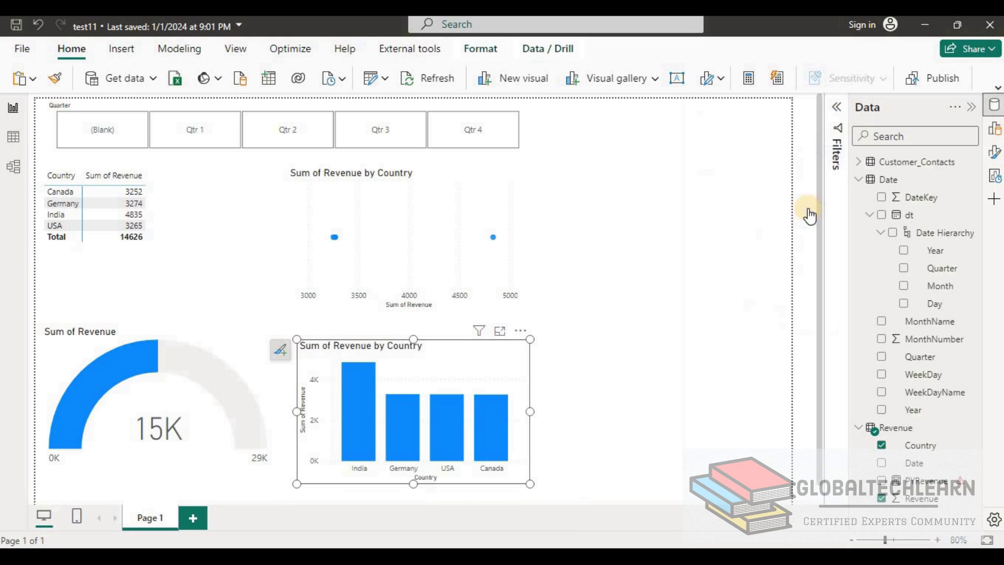
- Close the Data pane and filter the report to Qtr 4 using the Quarter slicer
left_click(971, 106)
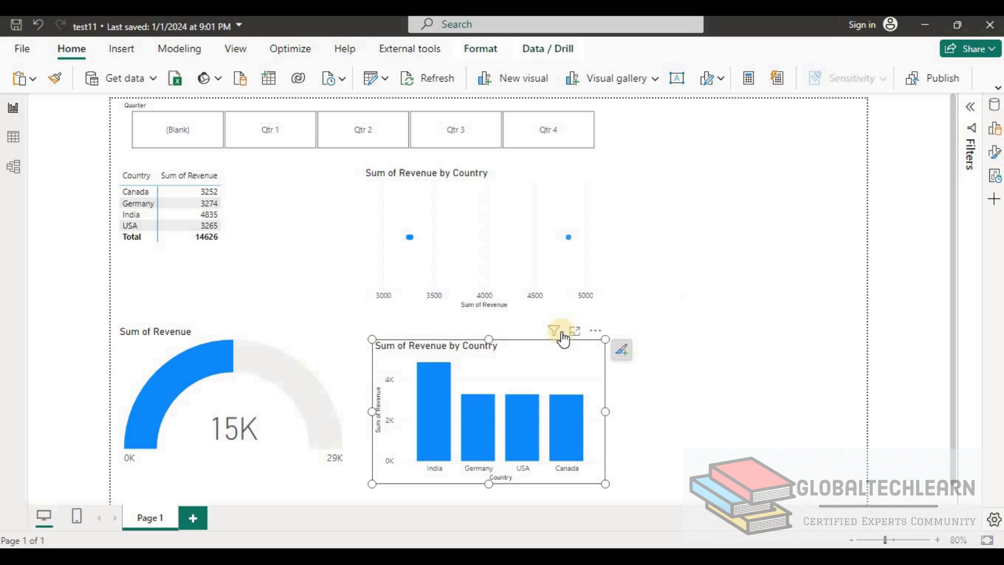
left_click(777, 173)
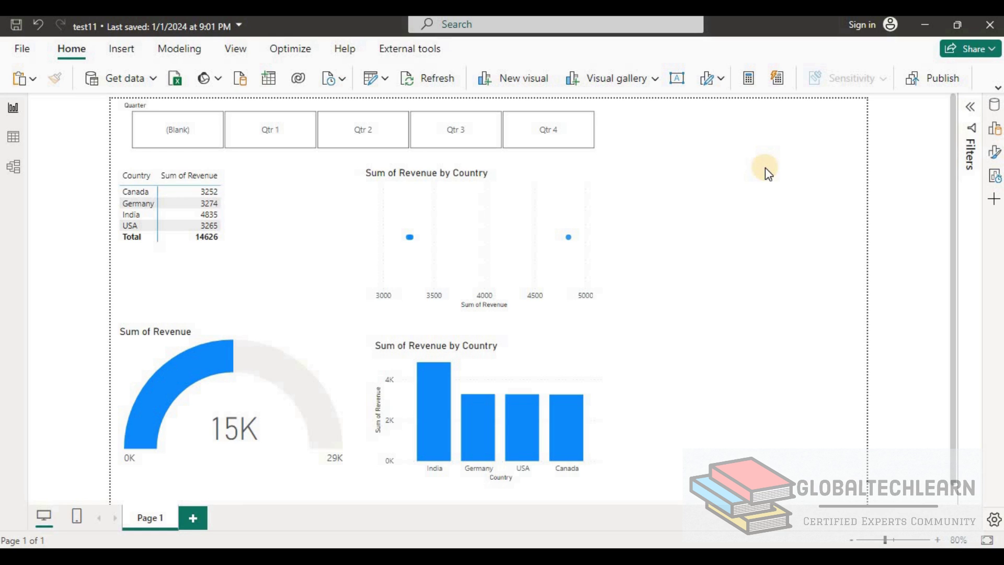
left_click(545, 131)
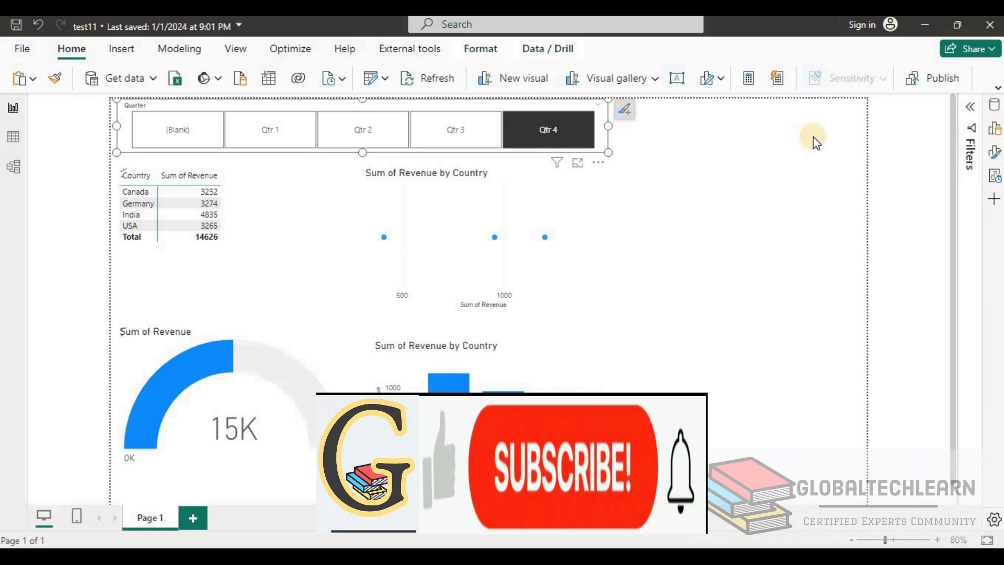
- Check the Qtr 4 values: Canada 956, Germany 412, USA 1202, and gauge 2570 of 5140
left_click(221, 214)
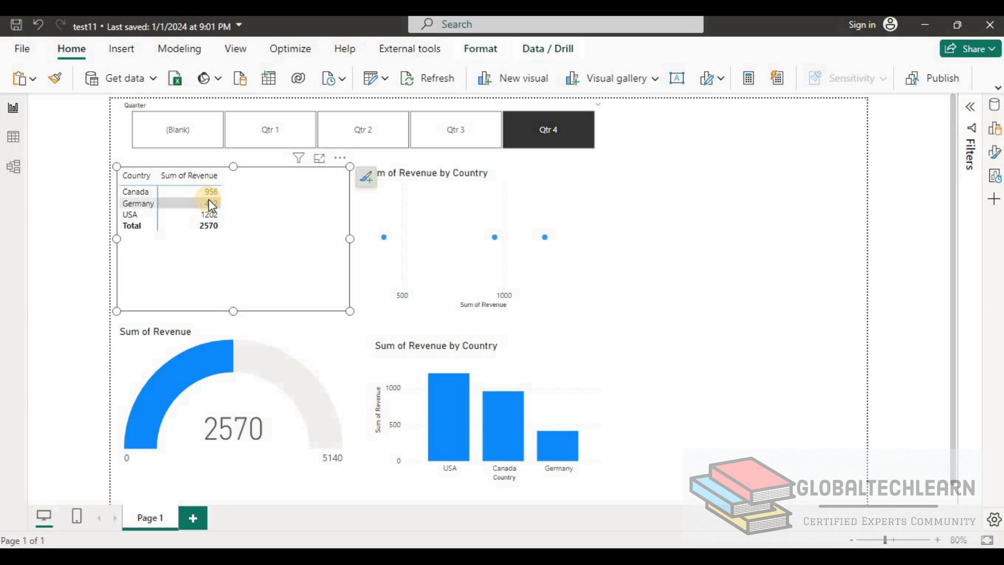
left_click(320, 350)
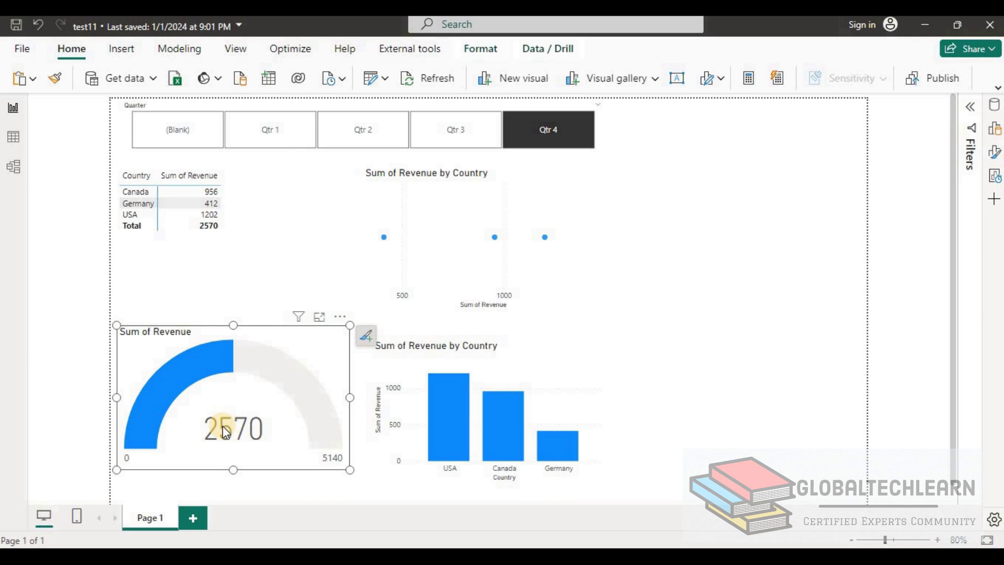
mouse_move(223, 426)
mouse_move(217, 360)
left_click(582, 191)
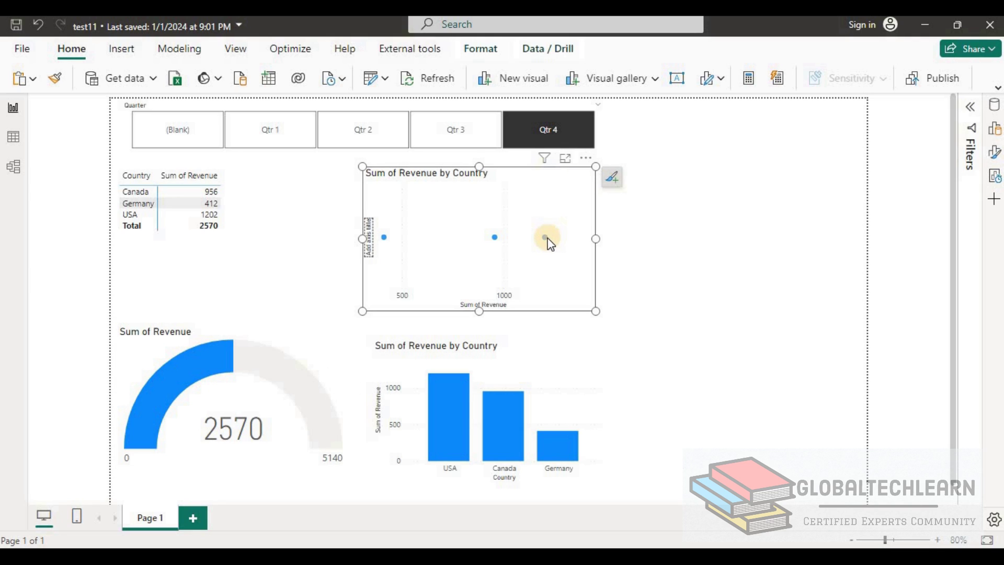
mouse_move(548, 243)
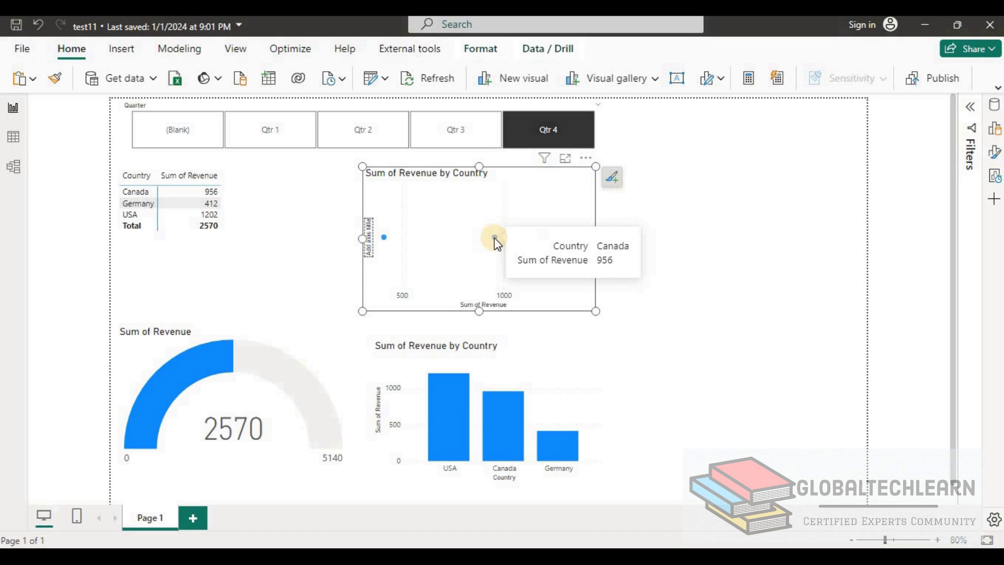
left_click(565, 359)
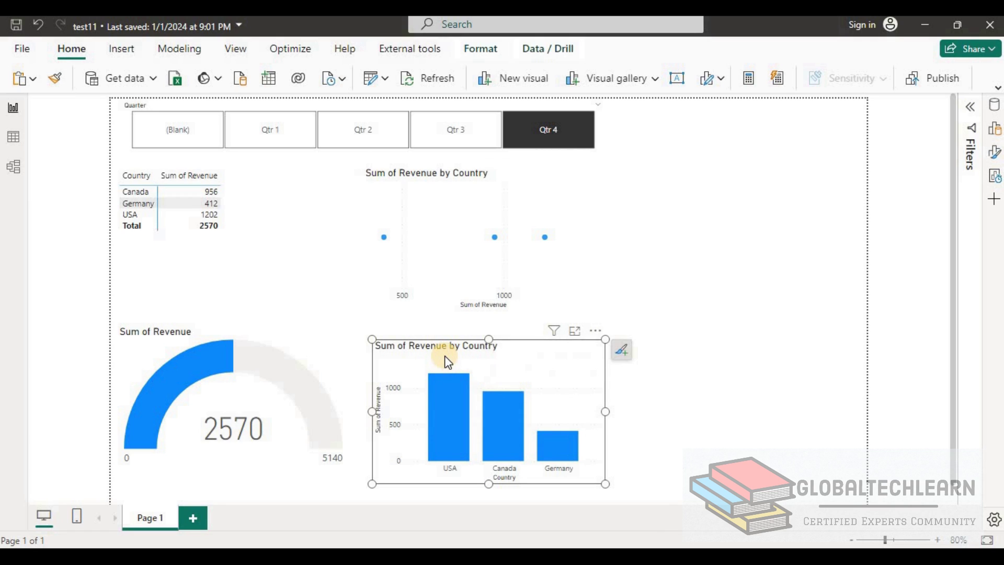
mouse_move(438, 411)
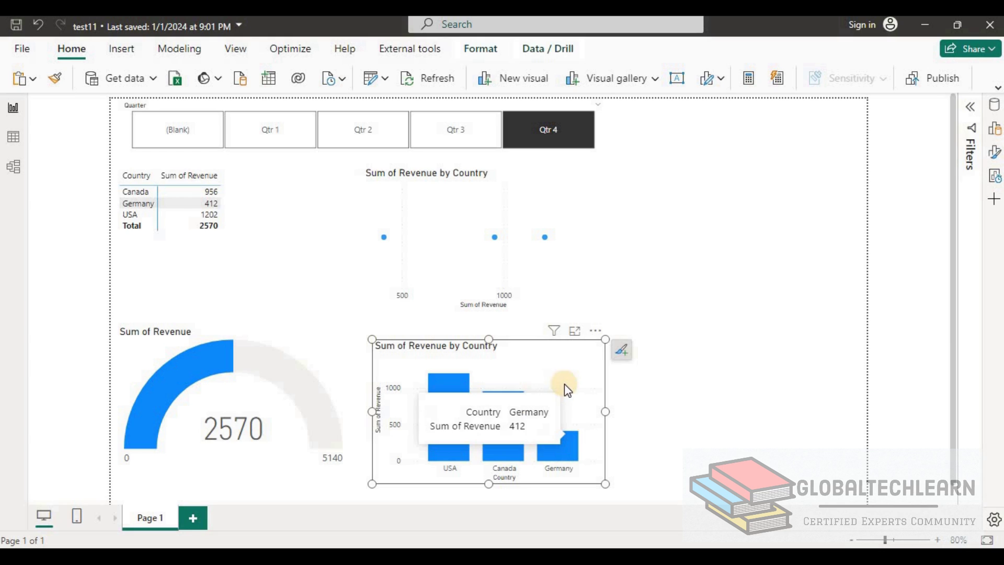
mouse_move(515, 408)
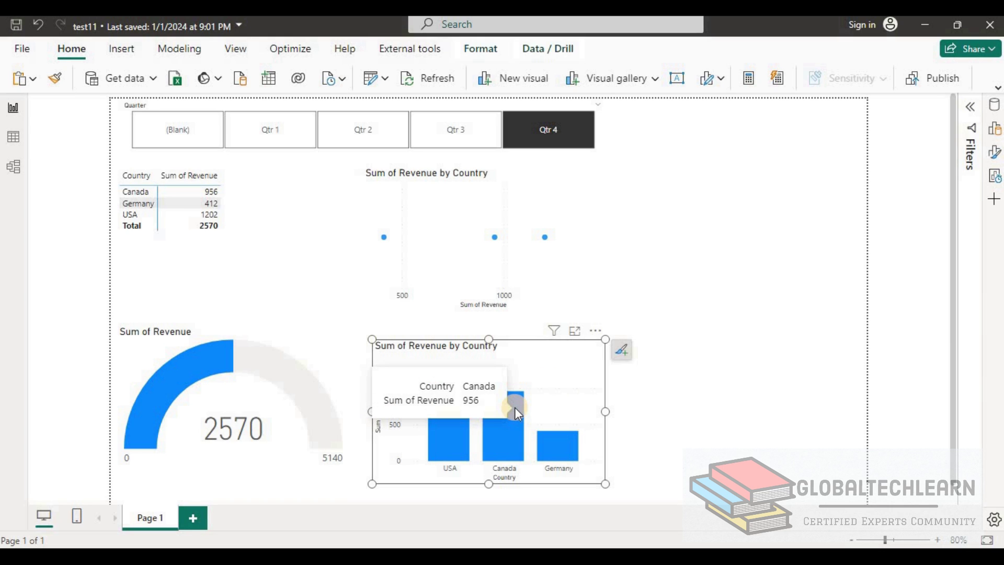